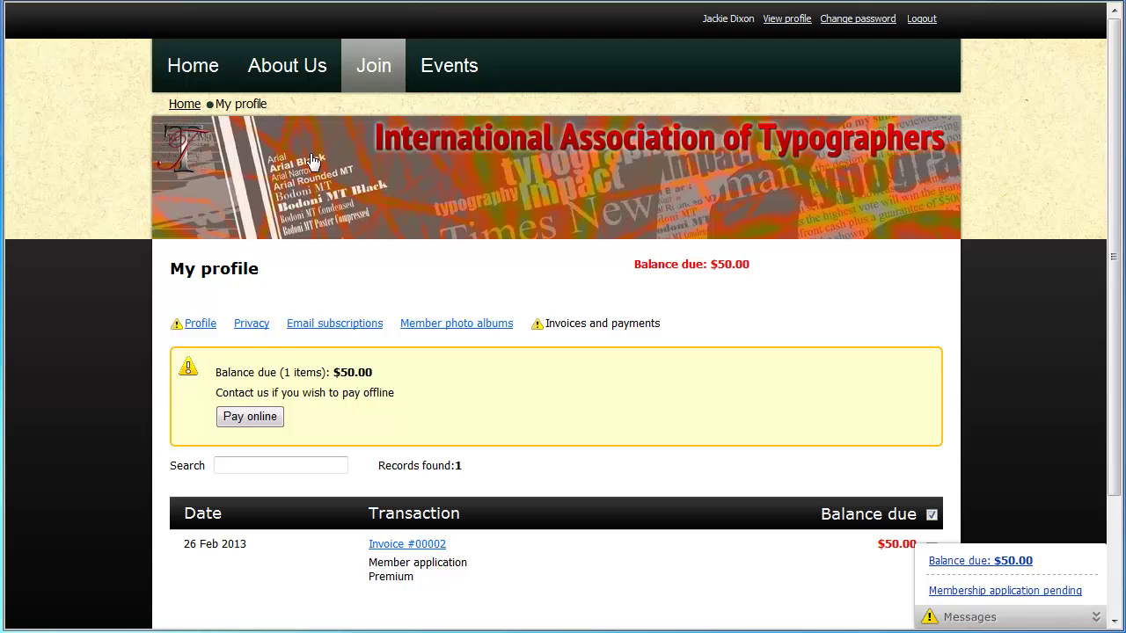
# - Start paying the member's $50.00 balance due online from the My profile page
pyautogui.click(251, 416)
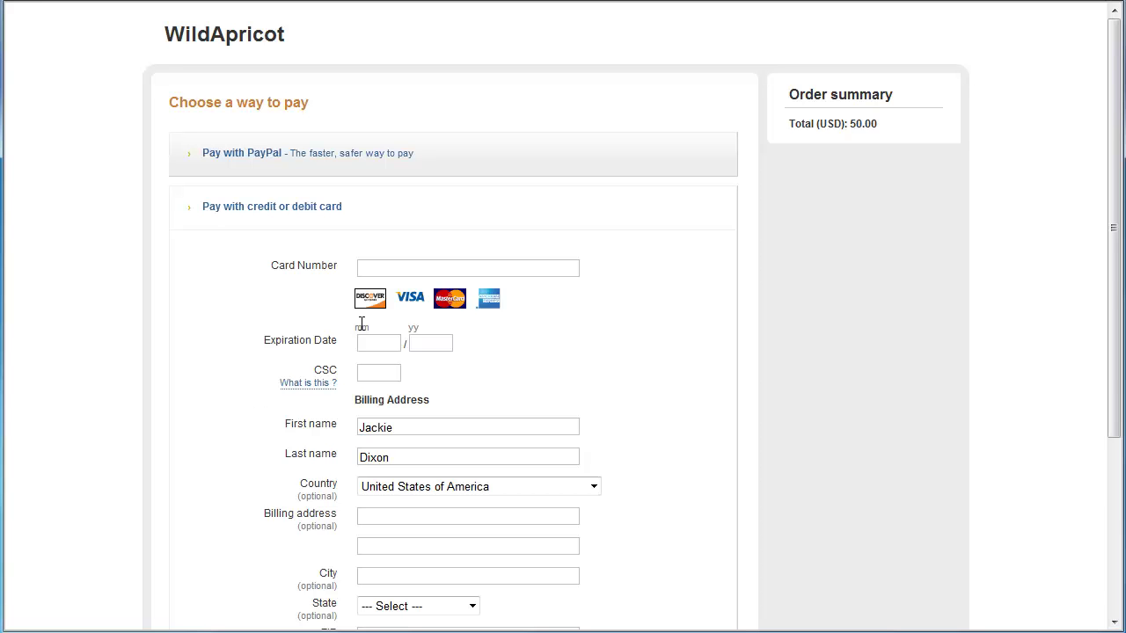
# - Pay the $50.00 order with the test card number, expiry 10/14 and its security code
pyautogui.click(367, 269)
pyautogui.hotkey('ctrl', 'v')
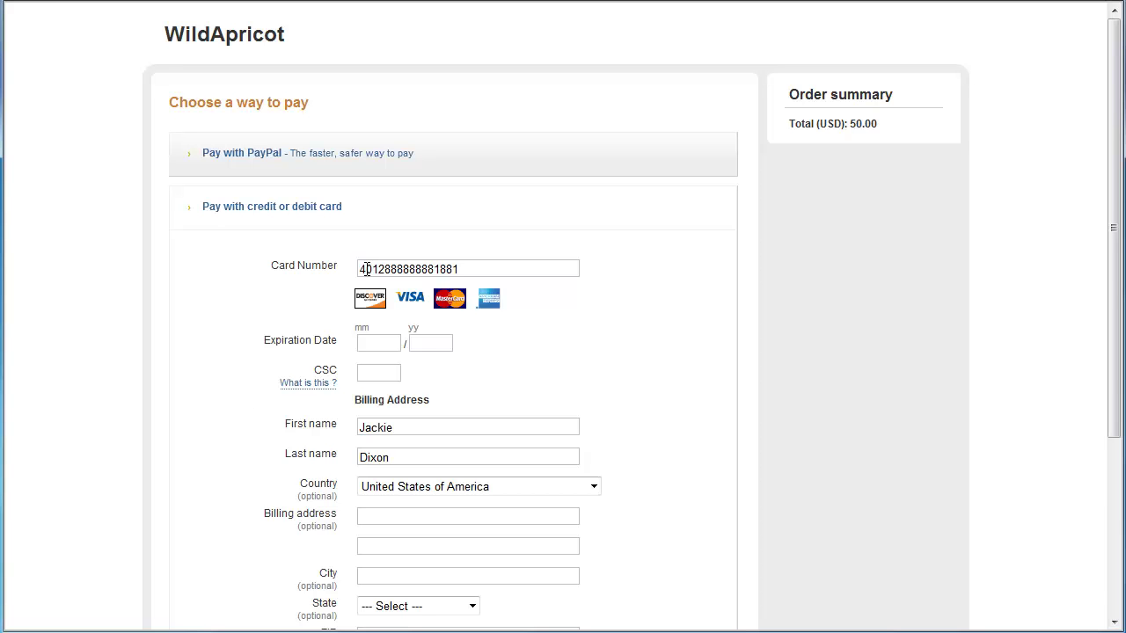
pyautogui.click(369, 342)
pyautogui.write('10')
pyautogui.press('Tab')
pyautogui.write('14')
pyautogui.click(367, 374)
pyautogui.write('1234')
pyautogui.click(1116, 577)
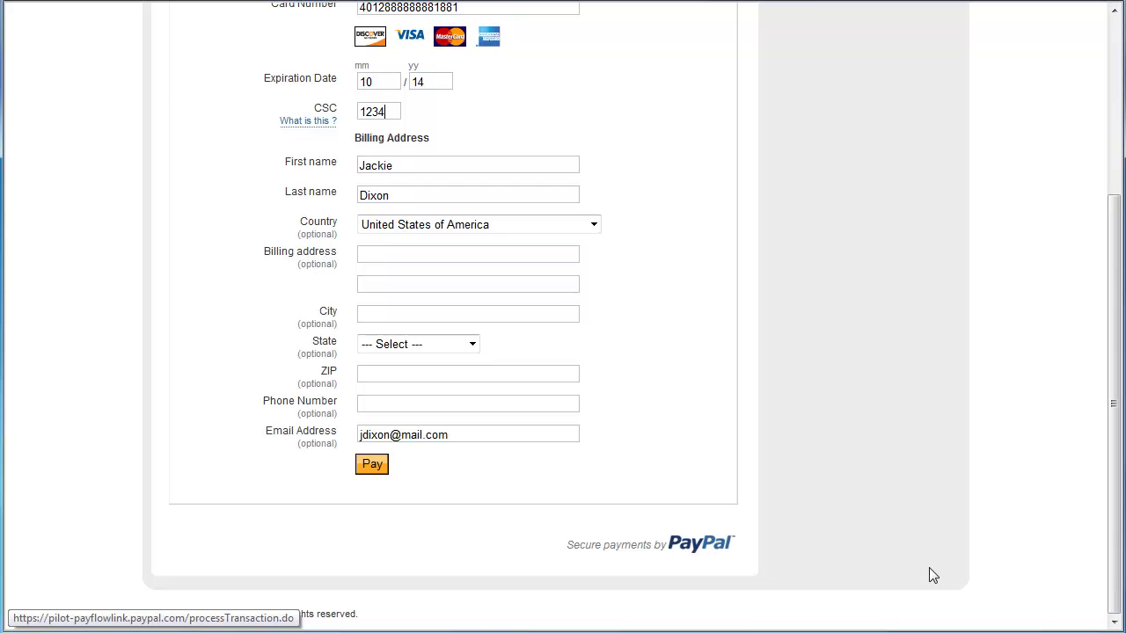
pyautogui.click(371, 466)
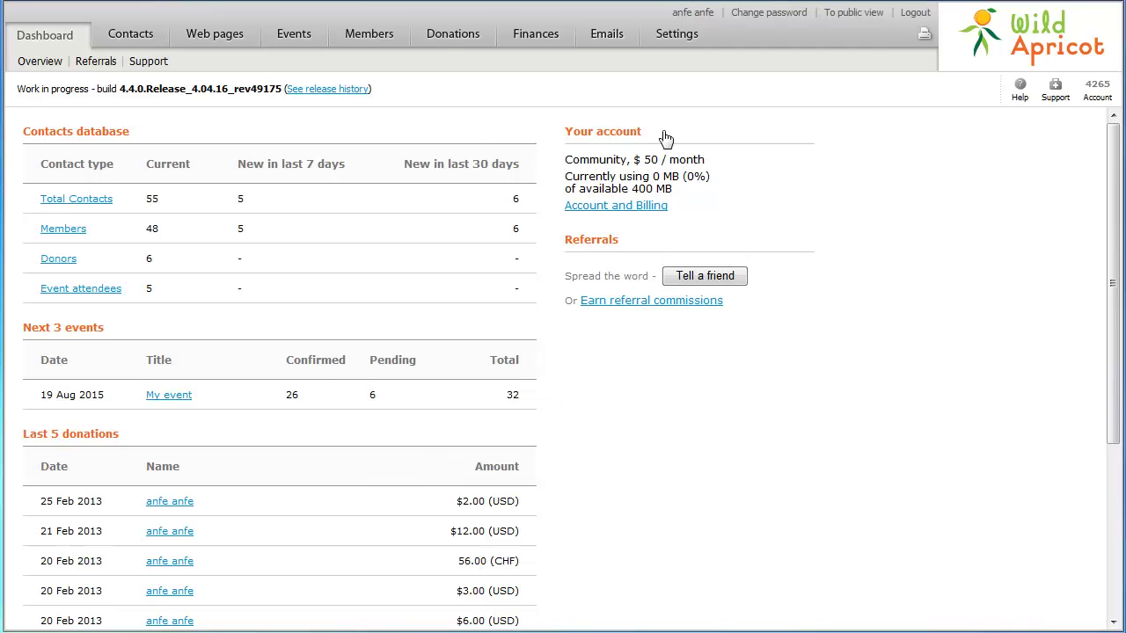
# - Open Payment settings for editing and expand the Payment system list
pyautogui.click(672, 39)
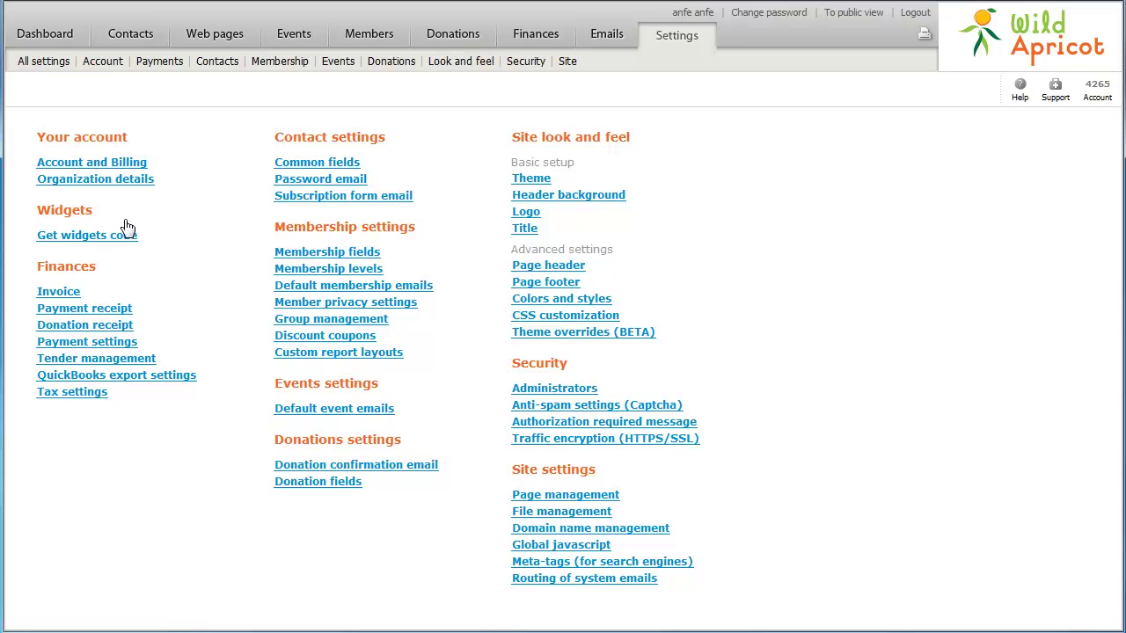
pyautogui.click(97, 343)
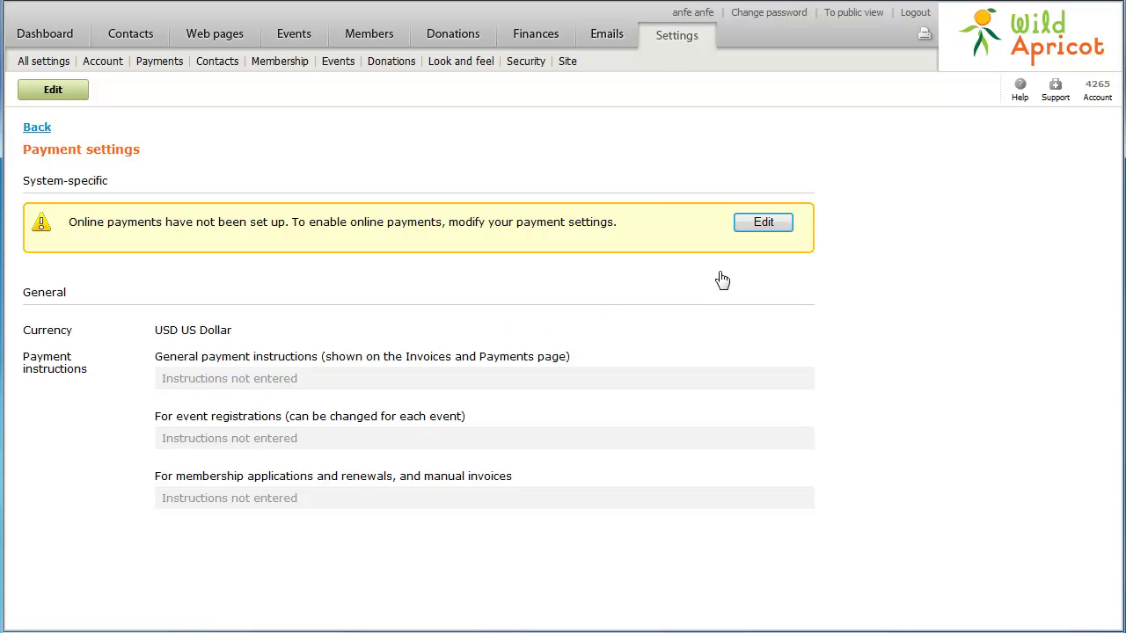
pyautogui.click(755, 224)
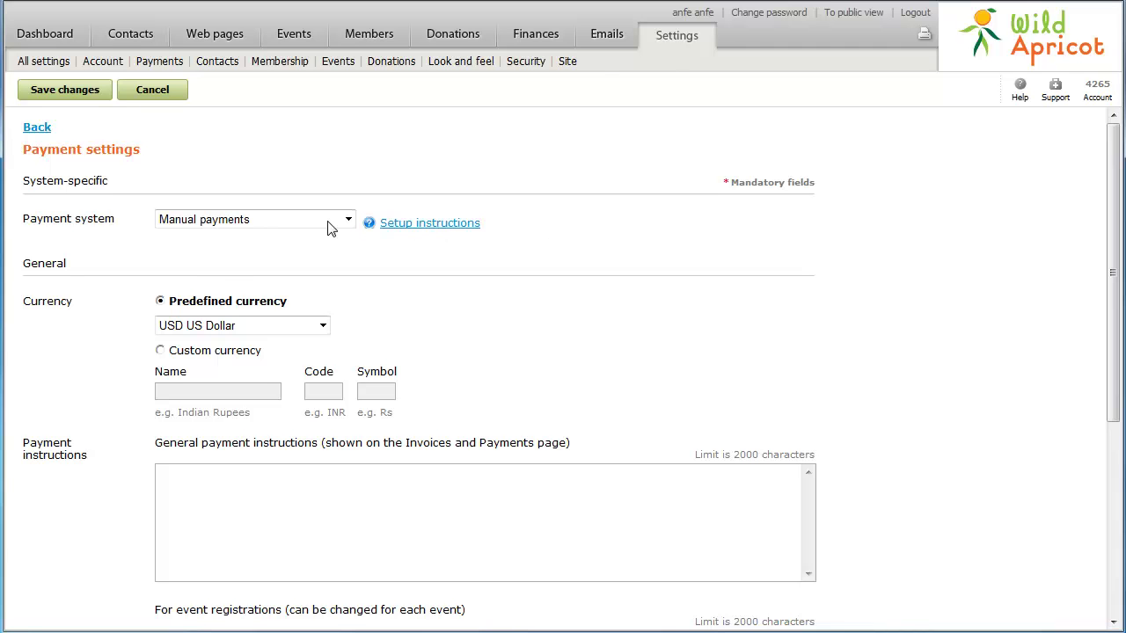
pyautogui.click(295, 222)
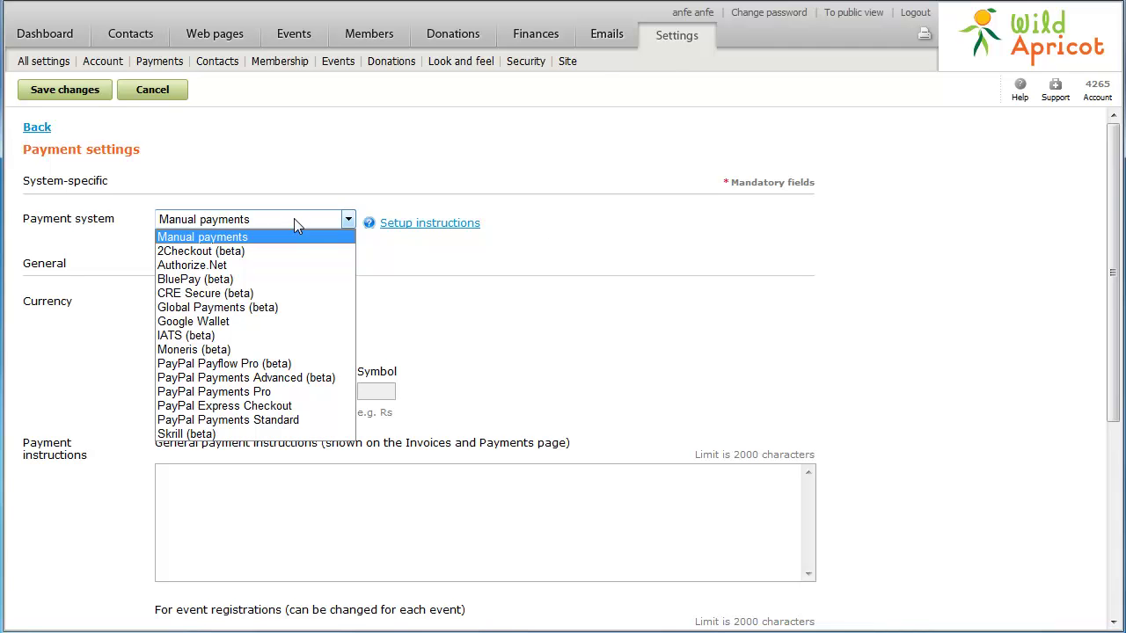
pyautogui.click(320, 378)
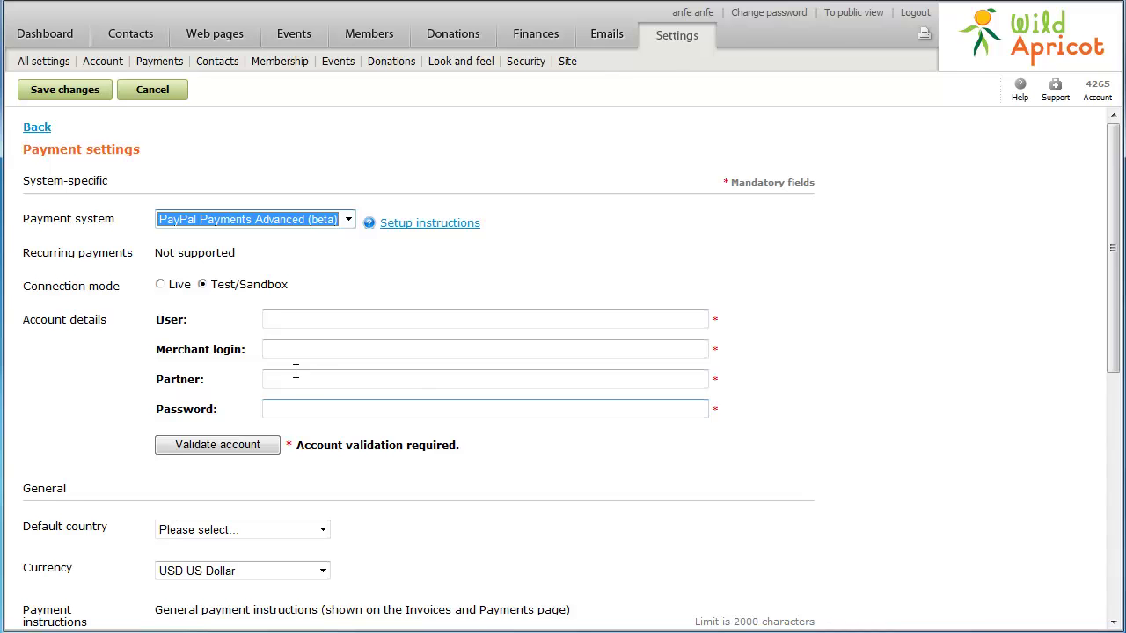
# - Enter the PayPal user name as User and Merchant login, with Partner 'PayPal'
pyautogui.click(273, 323)
pyautogui.hotkey('ctrl', 'v')
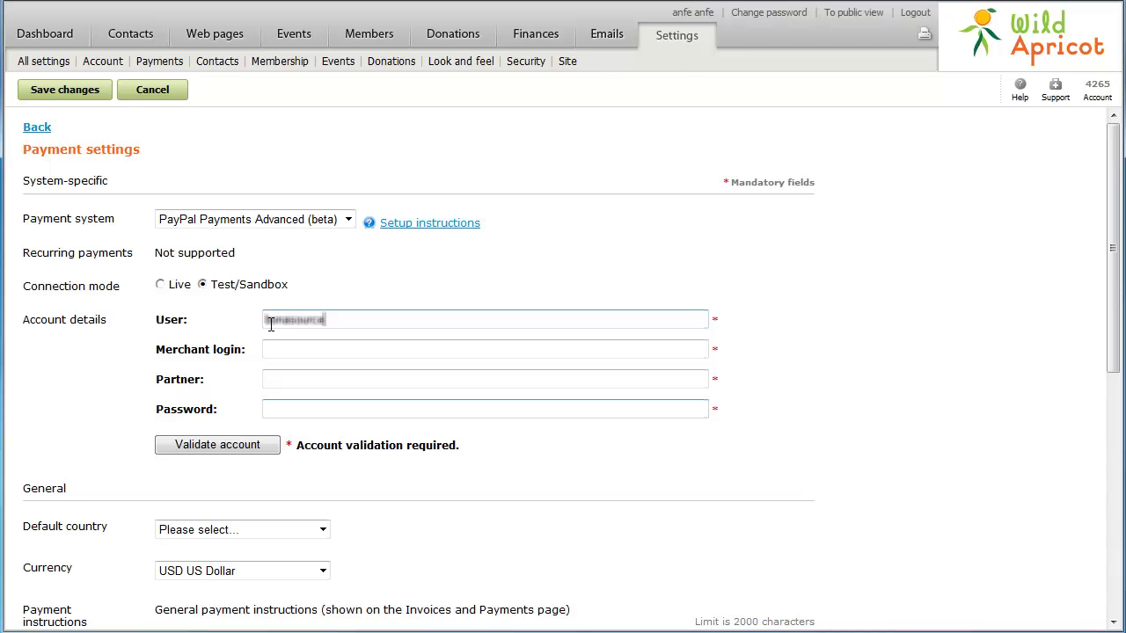
pyautogui.click(268, 349)
pyautogui.hotkey('ctrl', 'v')
pyautogui.press('Tab')
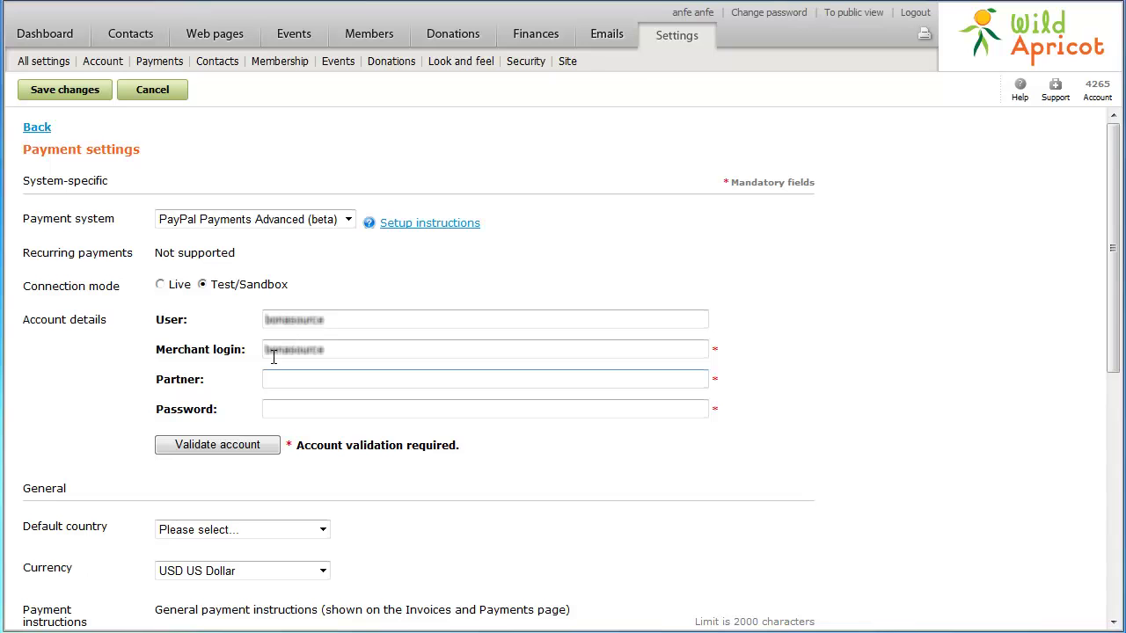
pyautogui.click(275, 380)
pyautogui.write('PayPal')
pyautogui.press('Tab')
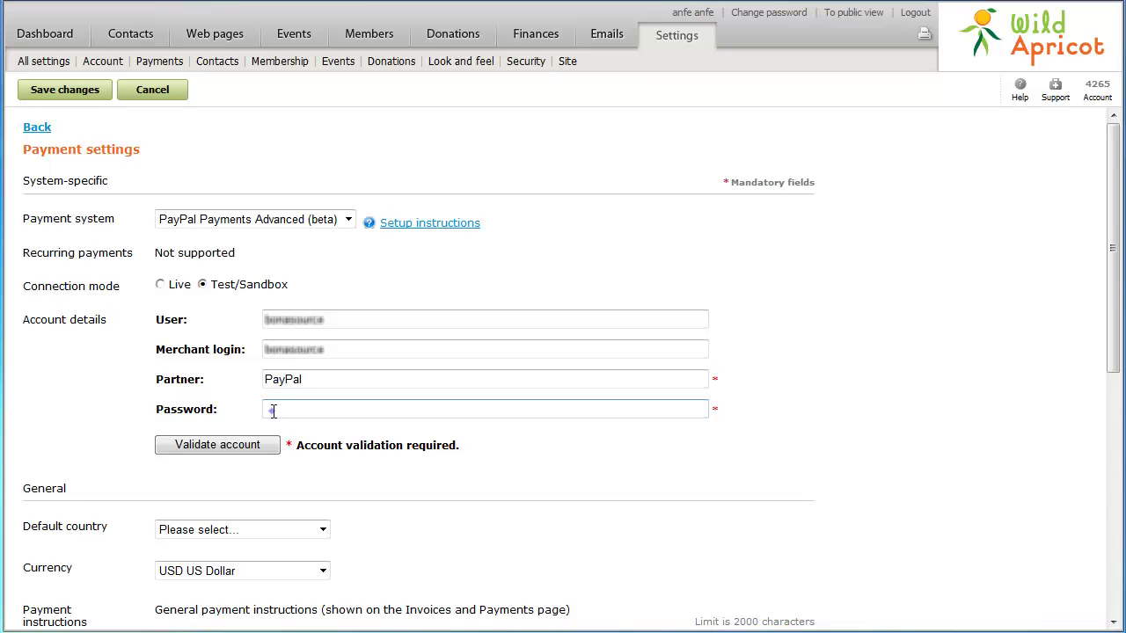
# - Enter and correct the PayPal account password, then validate the account successfully
pyautogui.click(273, 411)
pyautogui.write('wildapricot')
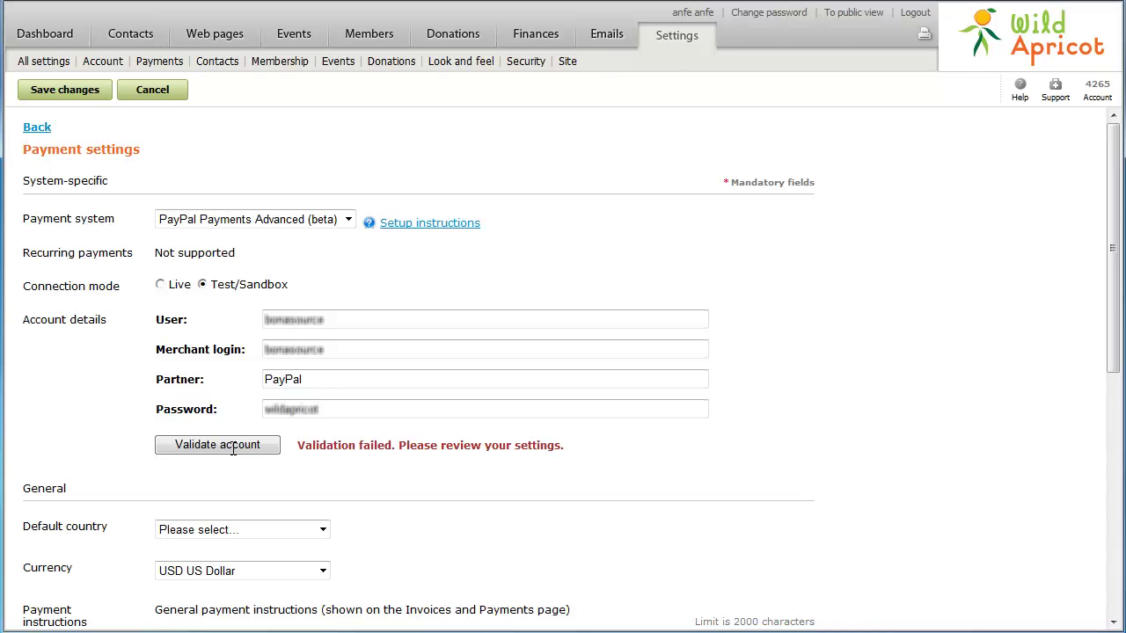
pyautogui.click(325, 410)
pyautogui.write('1')
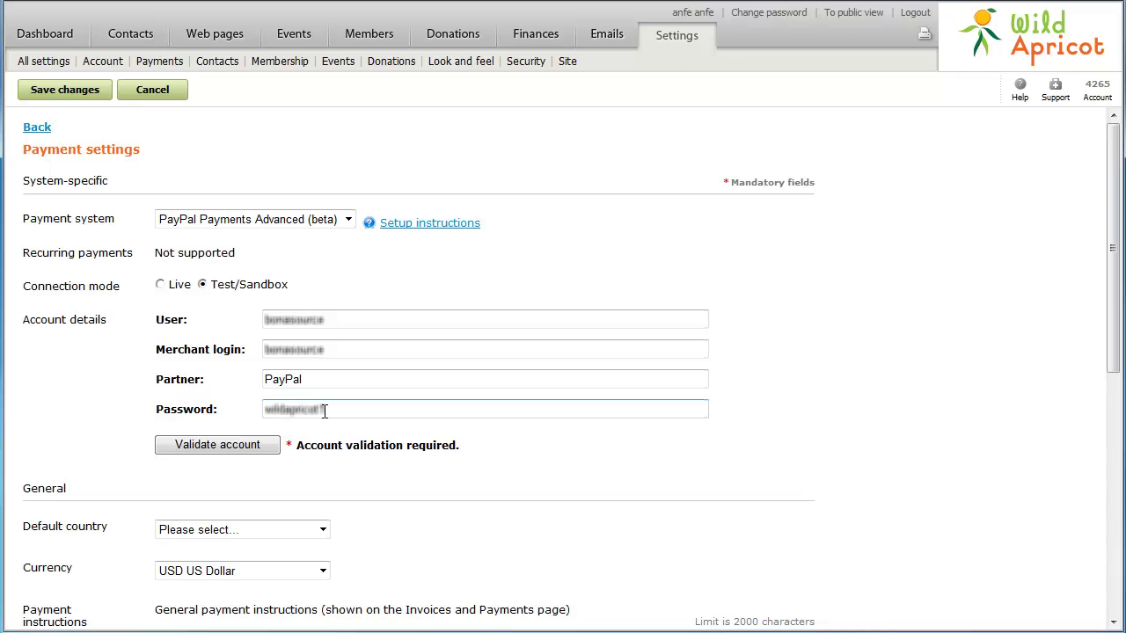
pyautogui.click(234, 454)
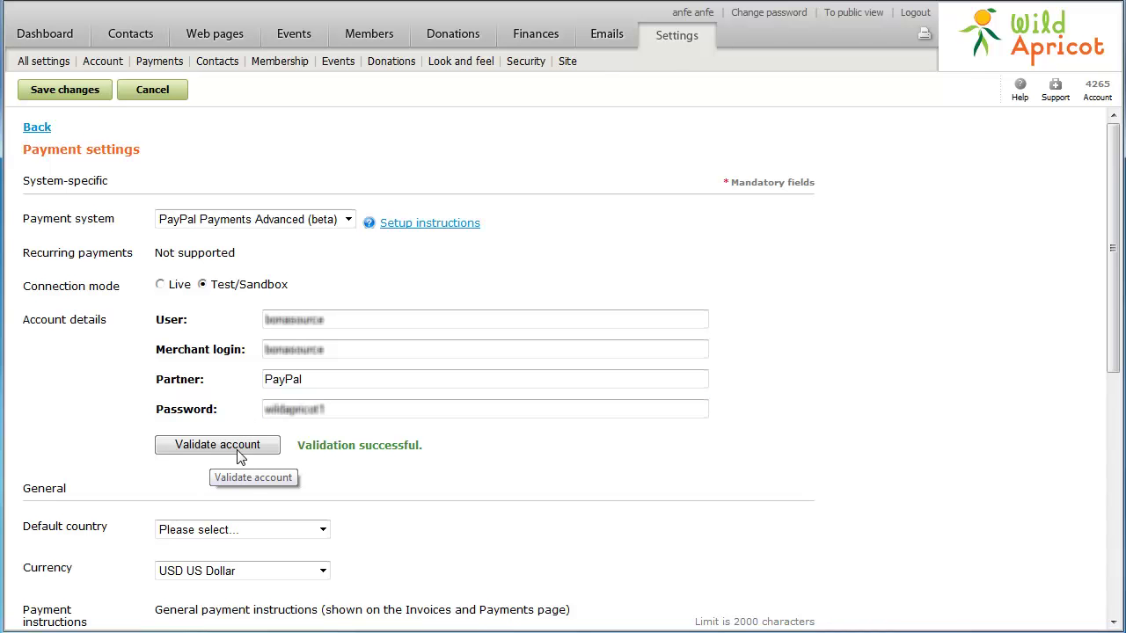
# - Choose United States as the default country and keep USD US Dollar as currency
pyautogui.click(251, 532)
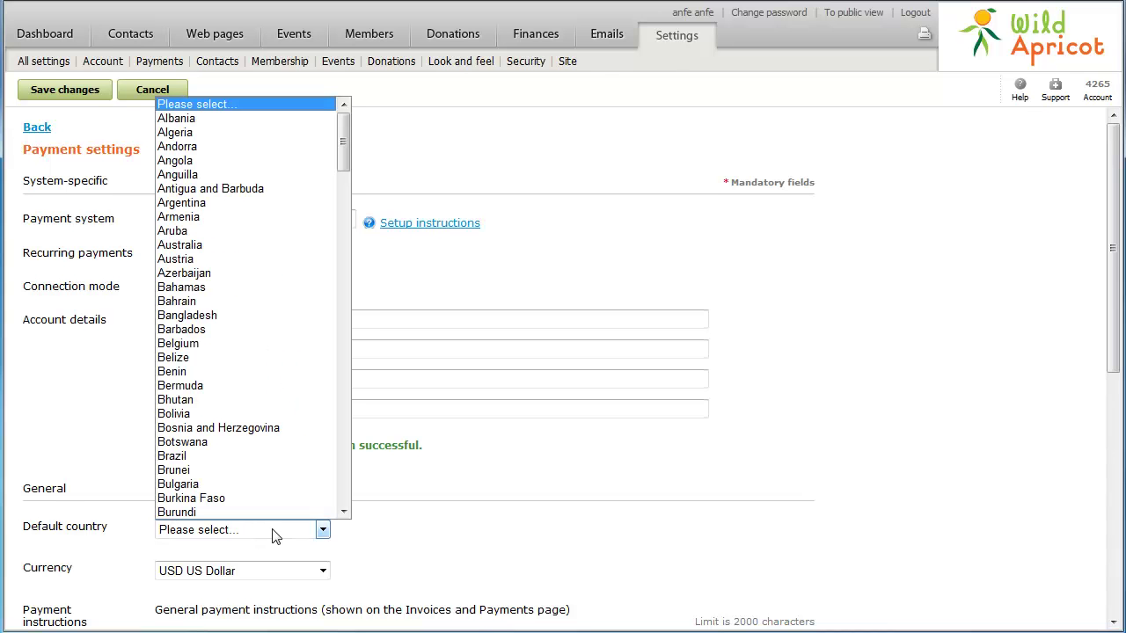
pyautogui.click(345, 498)
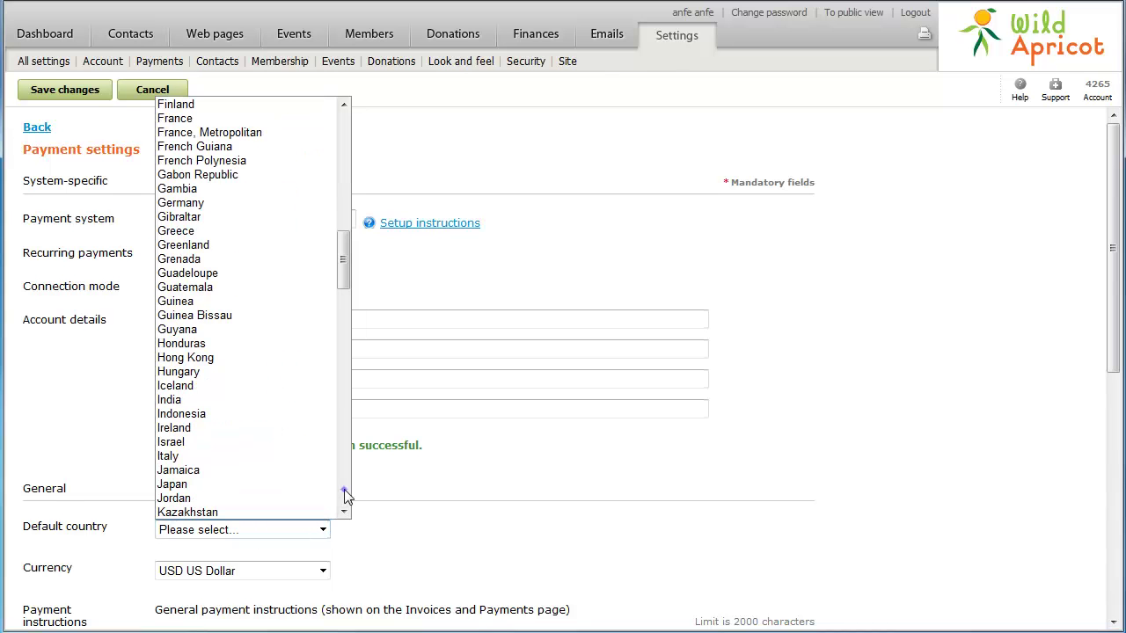
pyautogui.click(345, 498)
pyautogui.click(345, 498)
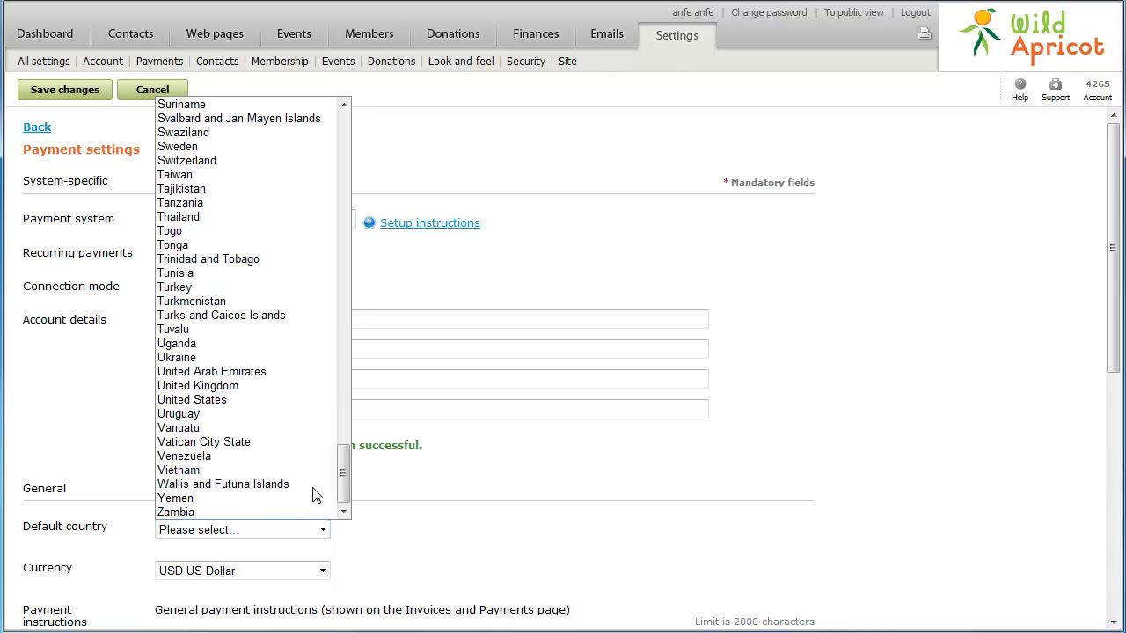
pyautogui.click(211, 400)
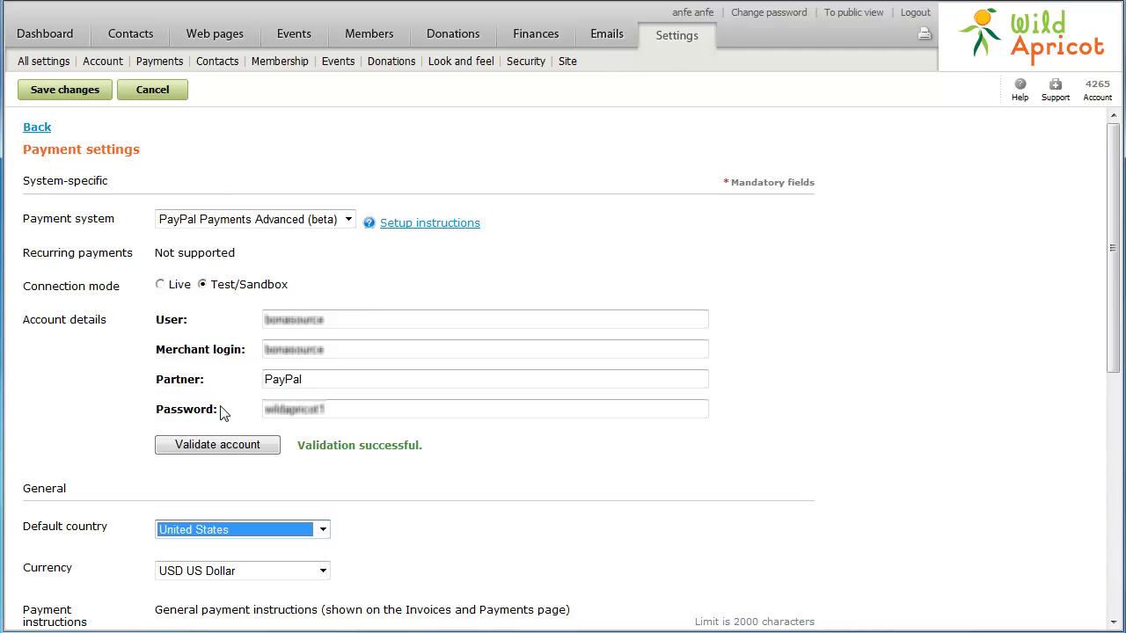
pyautogui.click(237, 572)
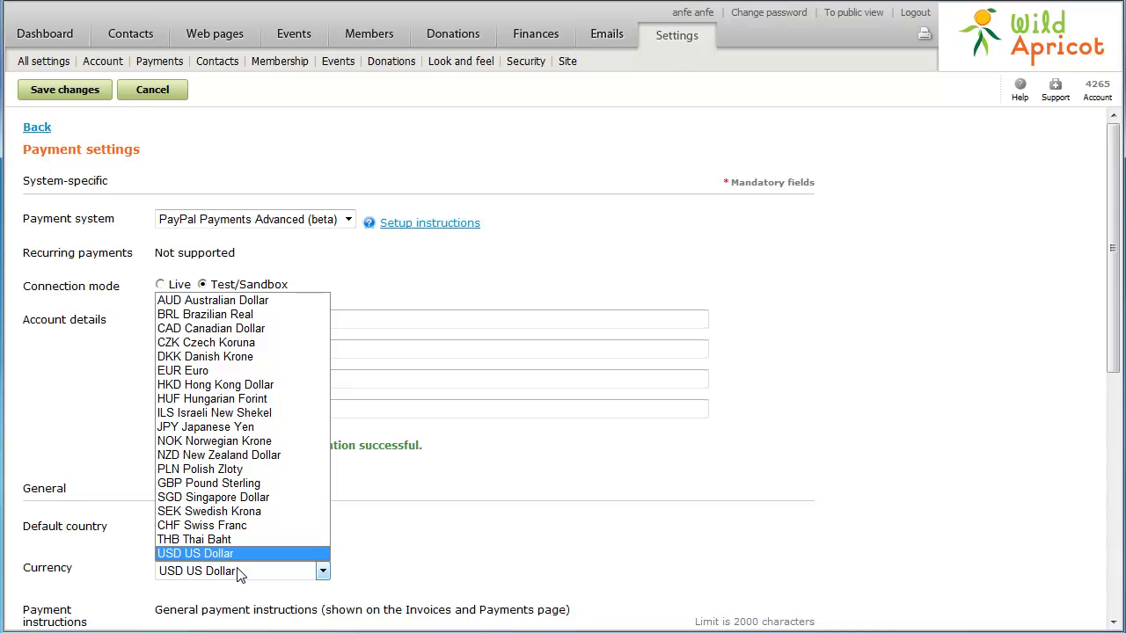
pyautogui.click(237, 572)
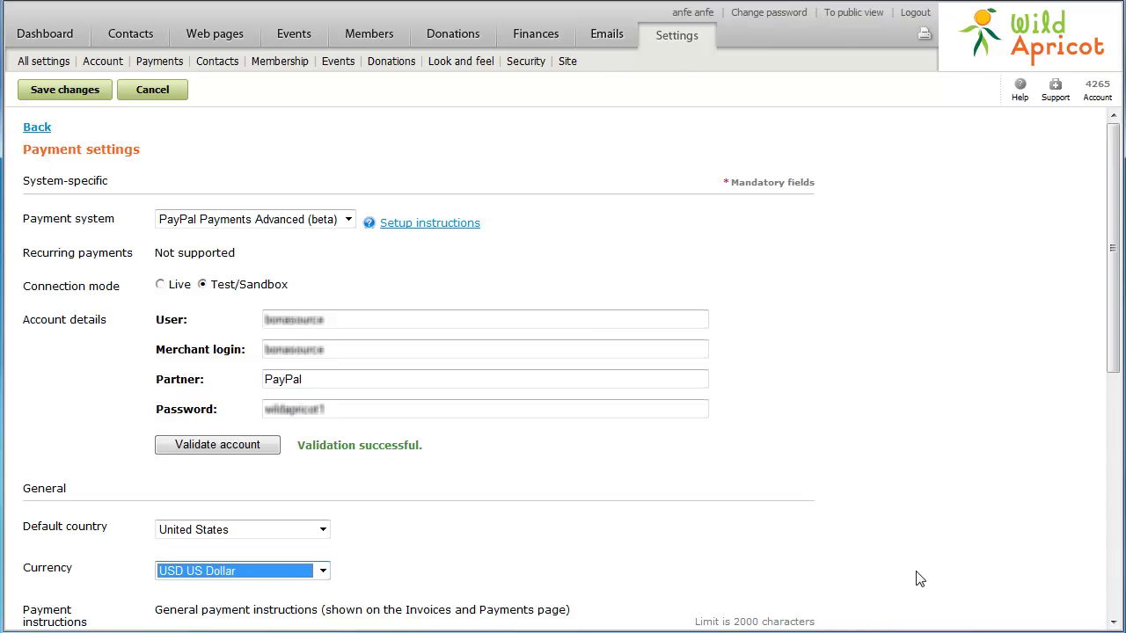
# - Enter 'Contact us if you want to pay offline' and event note 'Become a member and get a $20 discount'
pyautogui.click(1114, 588)
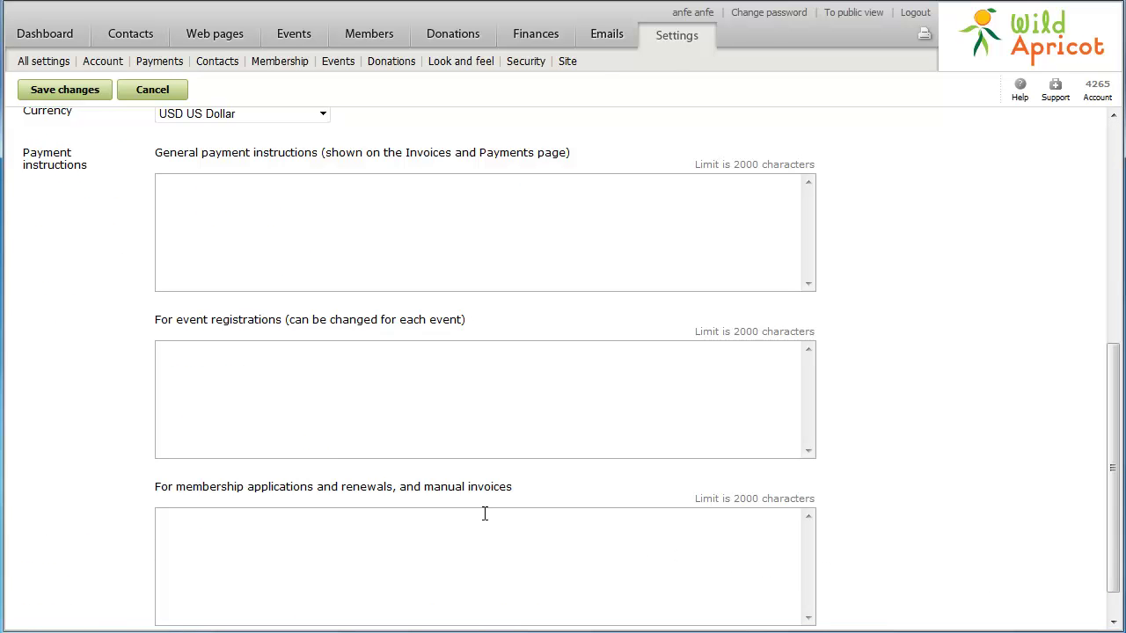
pyautogui.click(167, 191)
pyautogui.write('Contact us if you want to pay offline')
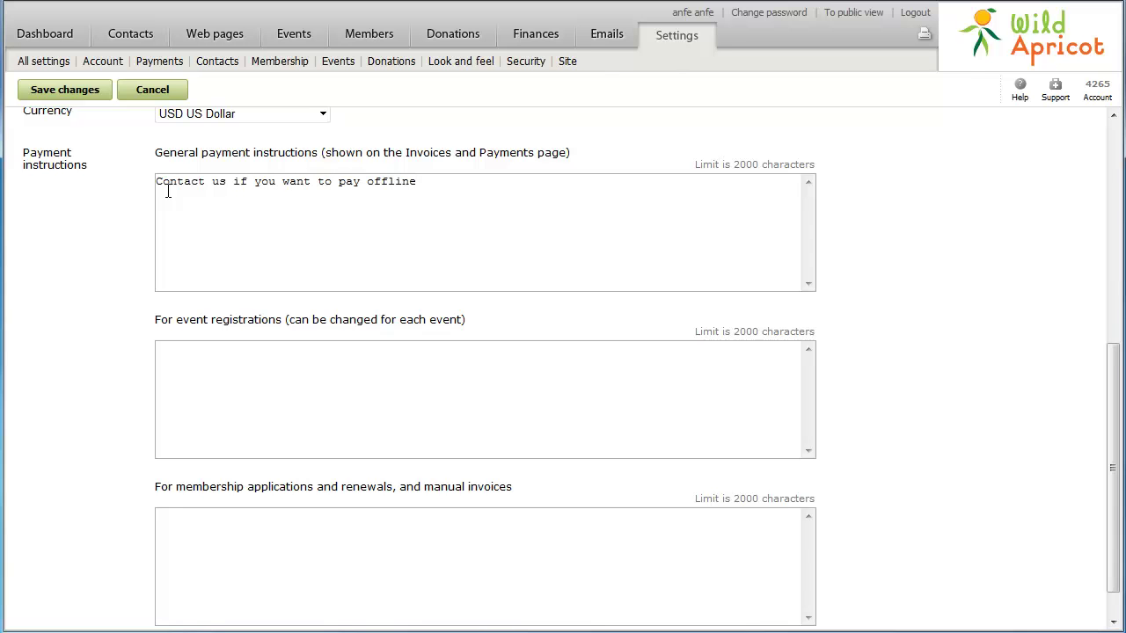
pyautogui.click(172, 354)
pyautogui.write('Become a member and get a $2')
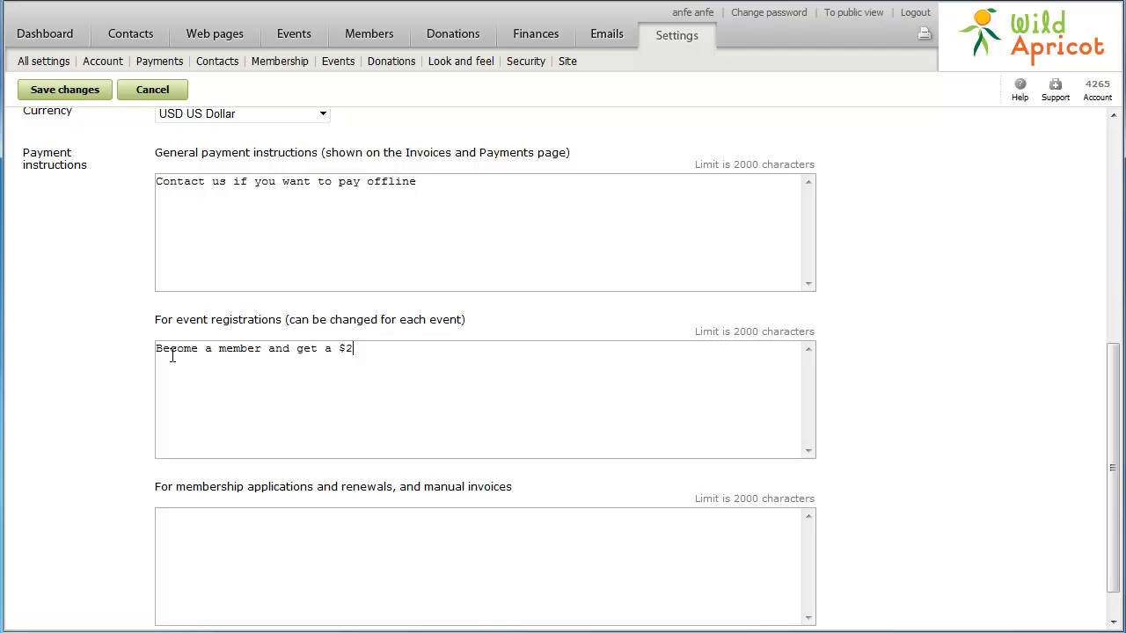
pyautogui.write('0 discount')
# - Save the payment settings with PayPal Payments Advanced (beta) in test mode
pyautogui.click(63, 92)
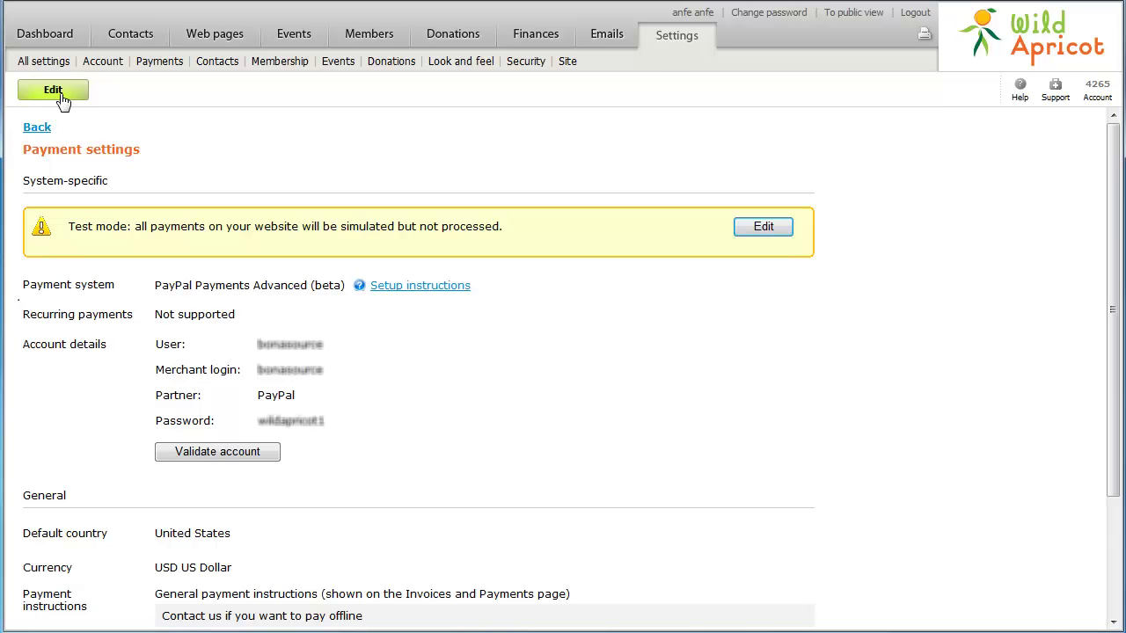